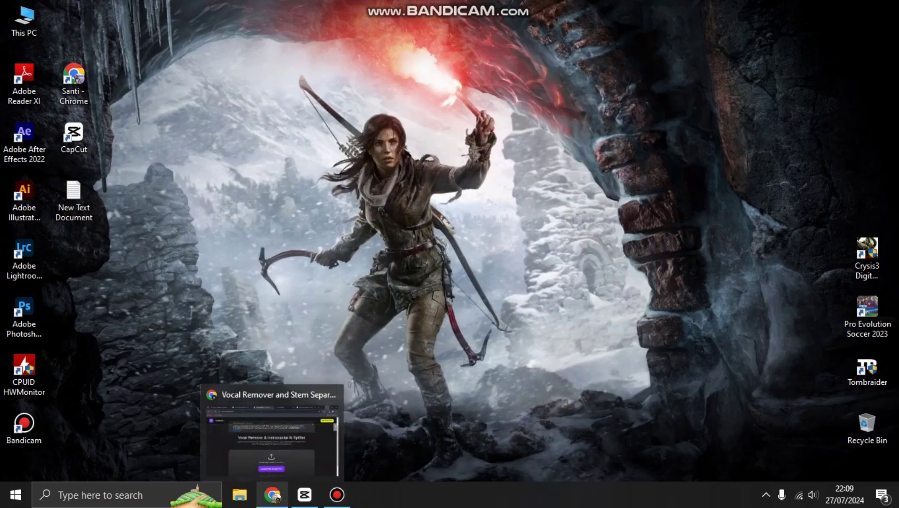
# - Switch to the Chrome window showing studio.mikrotakt.app and look over the vocal remover page and its web address
pyautogui.click(272, 494)
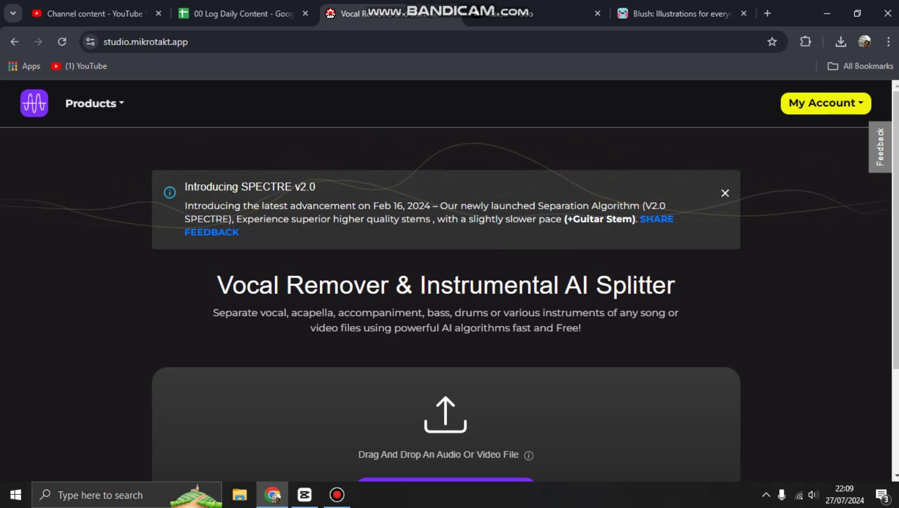
pyautogui.scroll(-3, 446, 282)
pyautogui.scroll(3, 445, 282)
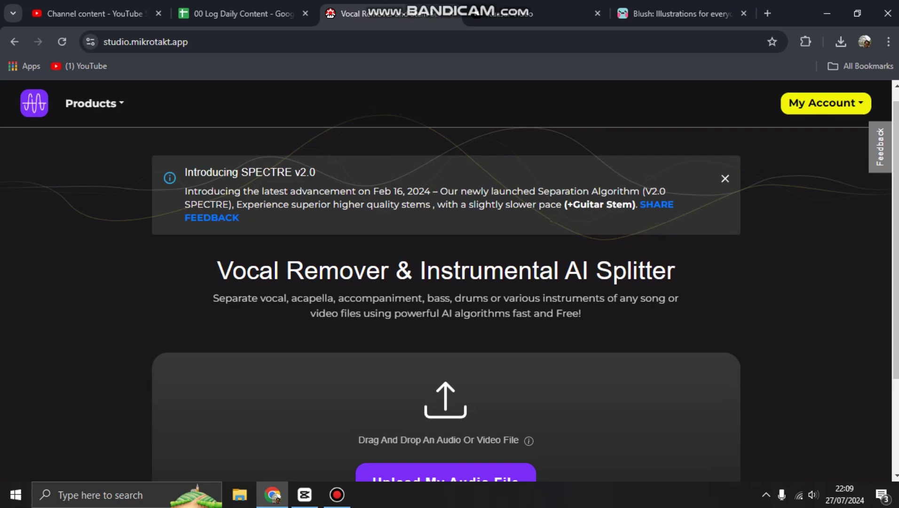
pyautogui.scroll(-3, 445, 282)
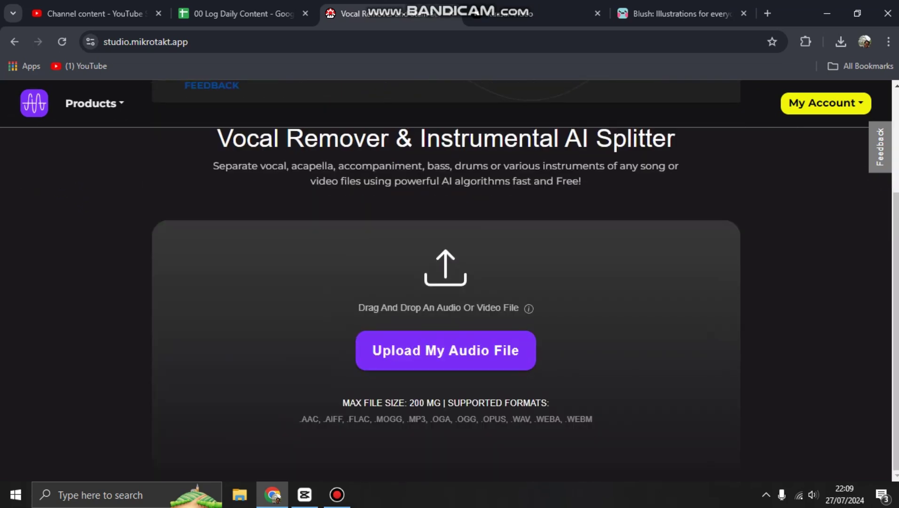
pyautogui.scroll(3, 446, 282)
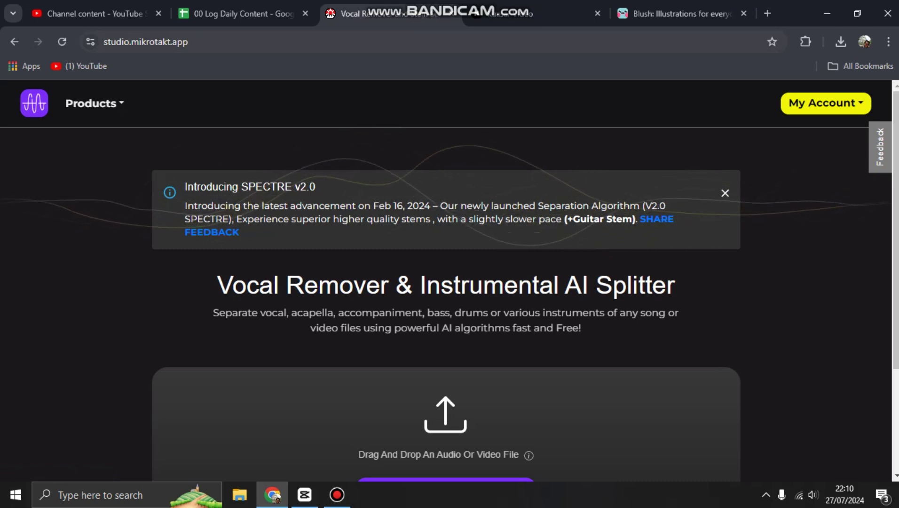
pyautogui.moveTo(188, 42); pyautogui.dragTo(102, 42)
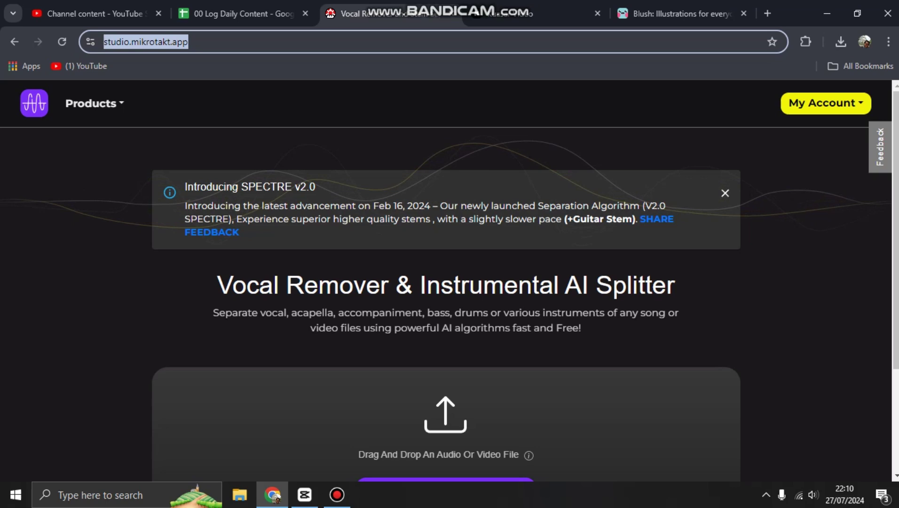
# - Examine the Mikrotakt product list, including AI Stem Splitter, AI Voice Cleaner, AI Mastering and Karaoke Maker
pyautogui.click(94, 103)
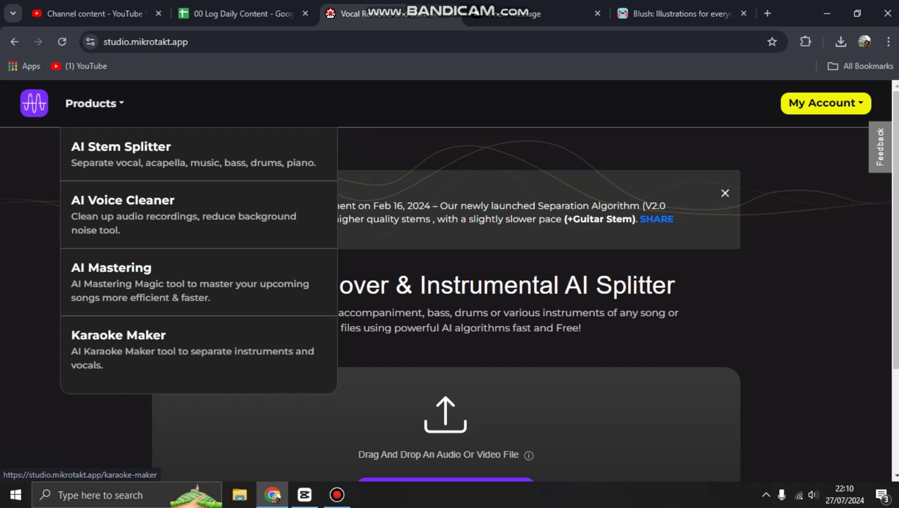
pyautogui.scroll(-3, 446, 282)
pyautogui.scroll(3, 446, 351)
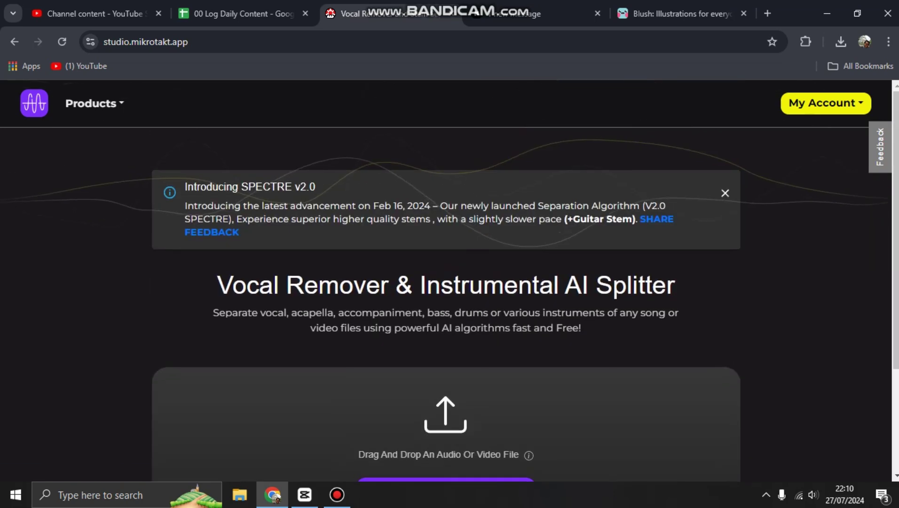
pyautogui.click(94, 102)
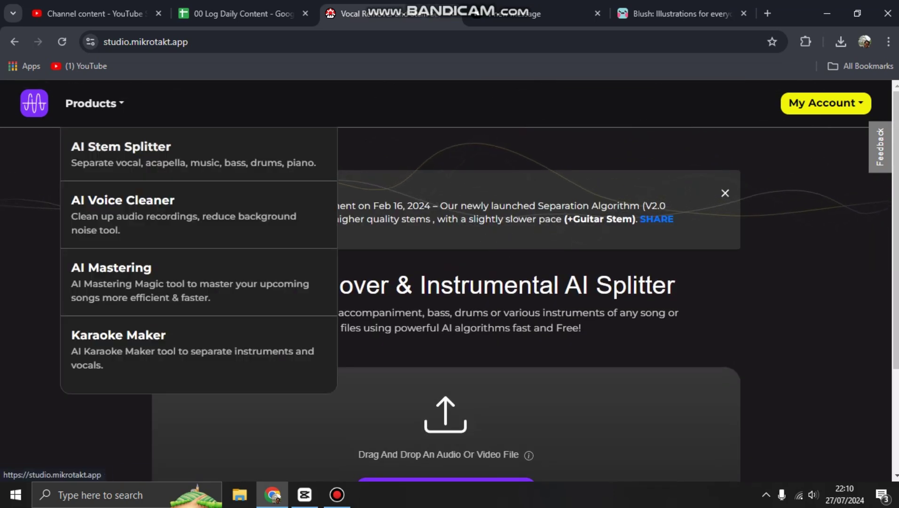
pyautogui.scroll(-3, 446, 282)
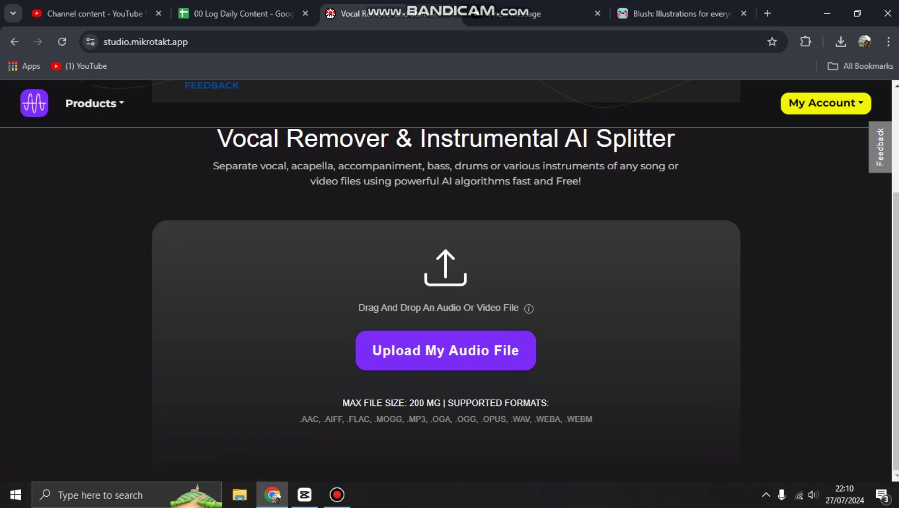
pyautogui.scroll(3, 445, 282)
# - Read the maximum file size and the supported audio formats given for uploads
pyautogui.scroll(-3, 446, 282)
pyautogui.moveTo(409, 402); pyautogui.dragTo(441, 403)
pyautogui.click(425, 402)
pyautogui.moveTo(300, 418); pyautogui.dragTo(592, 418)
pyautogui.click(481, 418)
# - Upload the MP3 file black-box-ficx-your-heart-129460 from the Downloads folder to the stem splitter
pyautogui.click(445, 350)
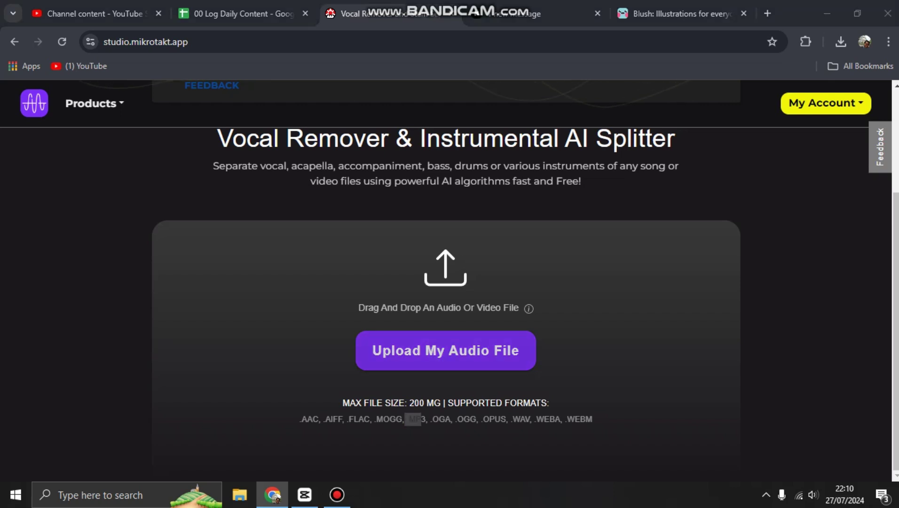
pyautogui.click(59, 178)
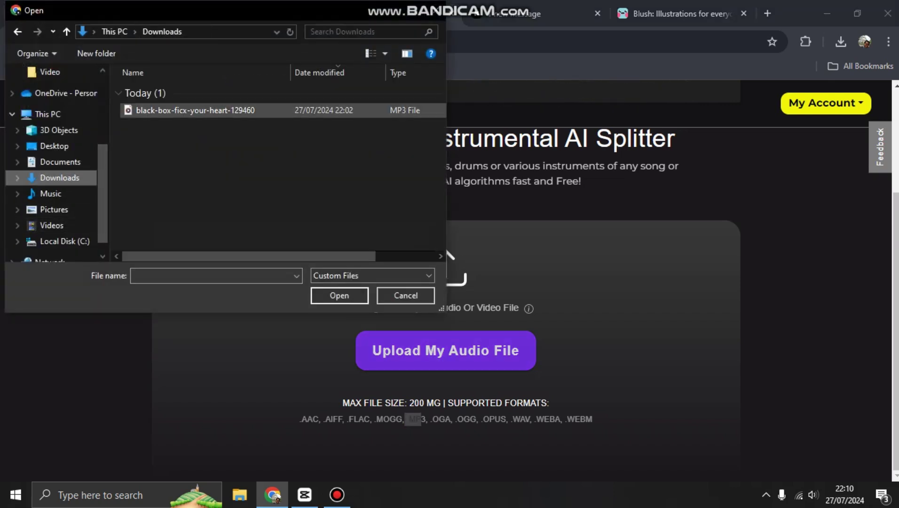
pyautogui.click(195, 110)
pyautogui.click(339, 295)
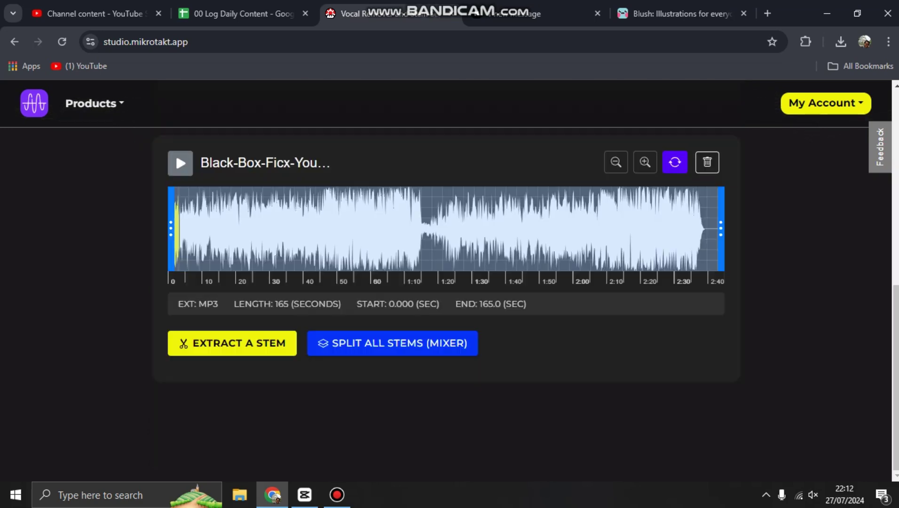
# - Review the algorithm versions, separation types, output formats and process cost for splitting all stems, and cancel the dialog
pyautogui.scroll(4, 175, 284)
pyautogui.scroll(-4, 175, 307)
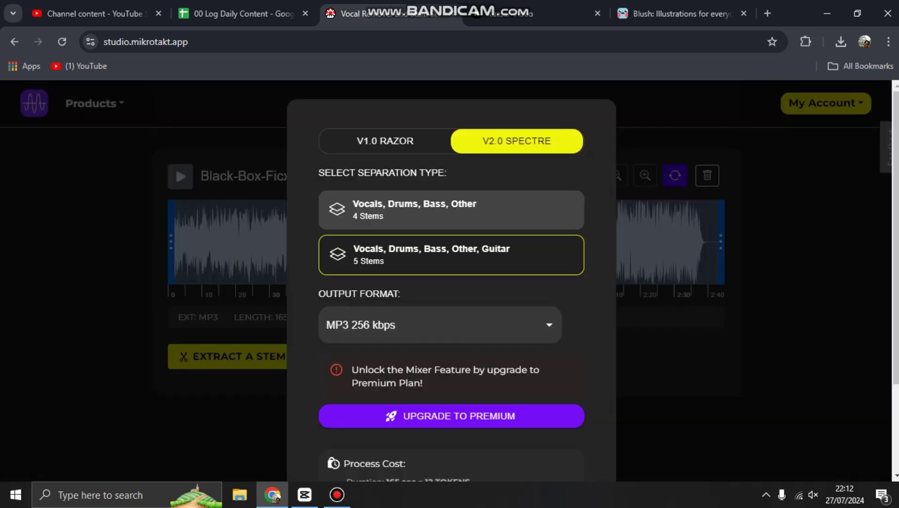
pyautogui.click(385, 141)
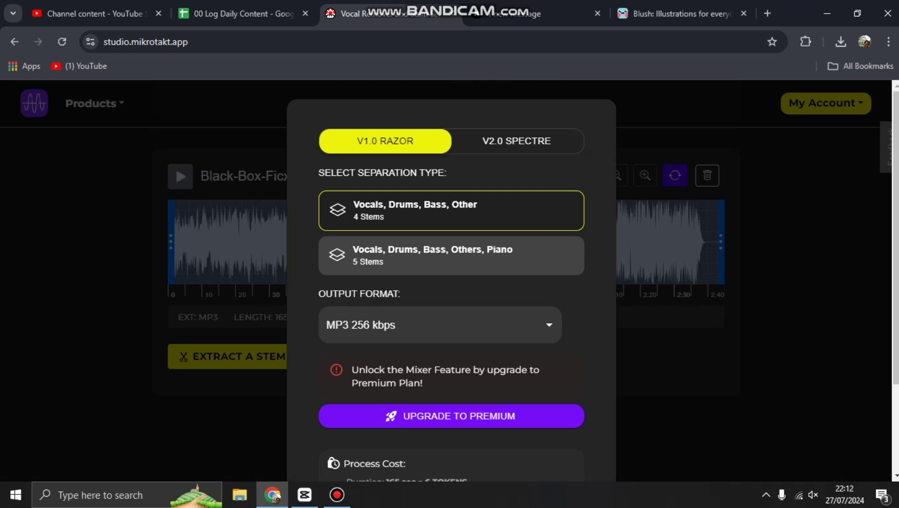
pyautogui.click(516, 140)
pyautogui.click(450, 255)
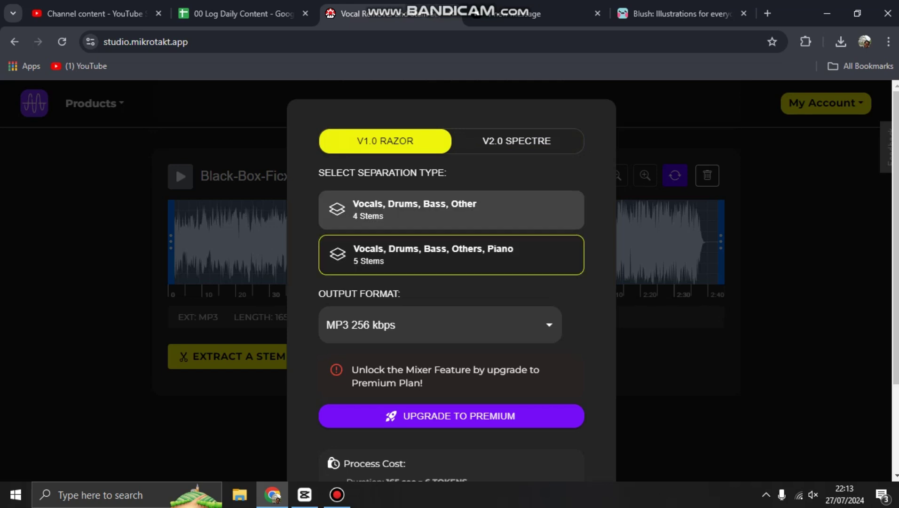
pyautogui.scroll(-1, 451, 255)
pyautogui.click(452, 259)
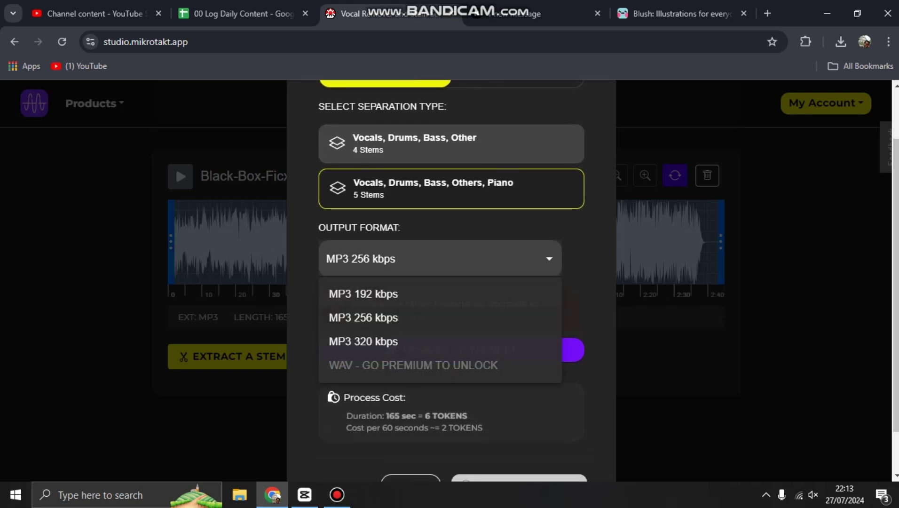
pyautogui.press('Escape')
pyautogui.scroll(-1, 451, 278)
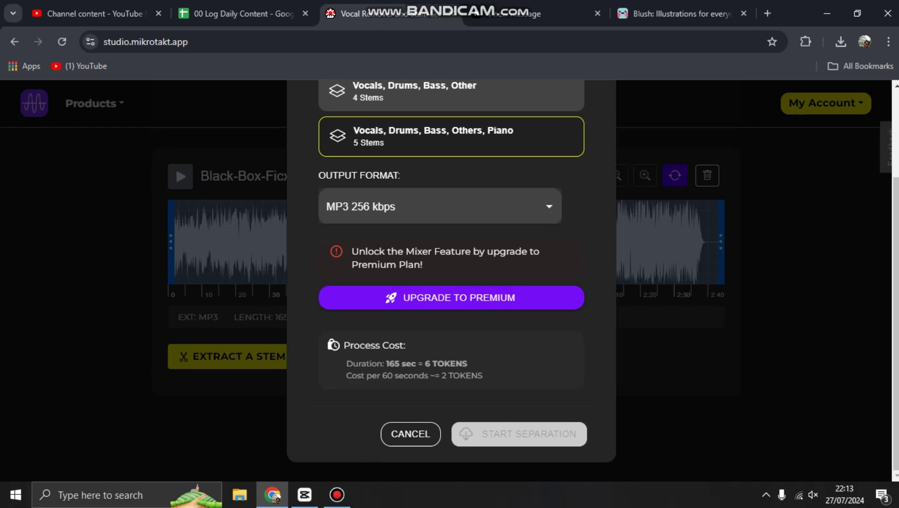
pyautogui.click(411, 434)
pyautogui.click(229, 359)
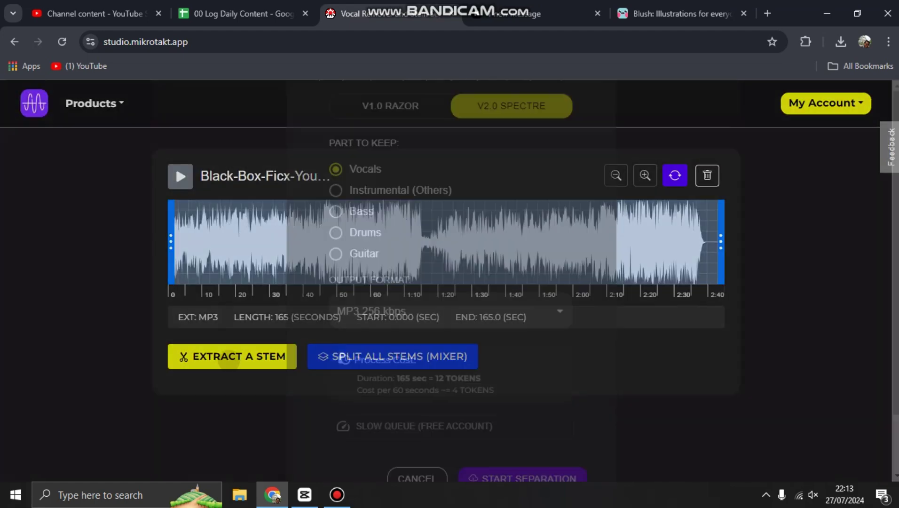
pyautogui.scroll(-2, 451, 292)
pyautogui.scroll(2, 451, 291)
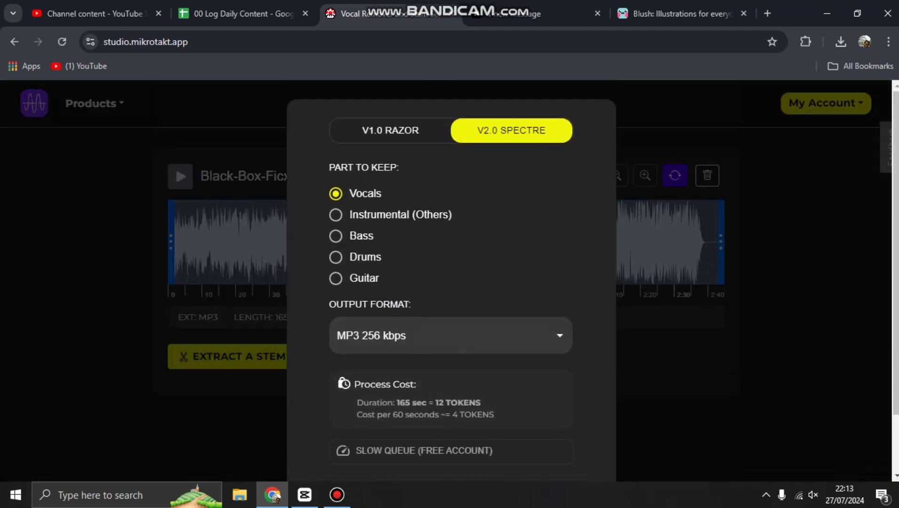
pyautogui.press('Escape')
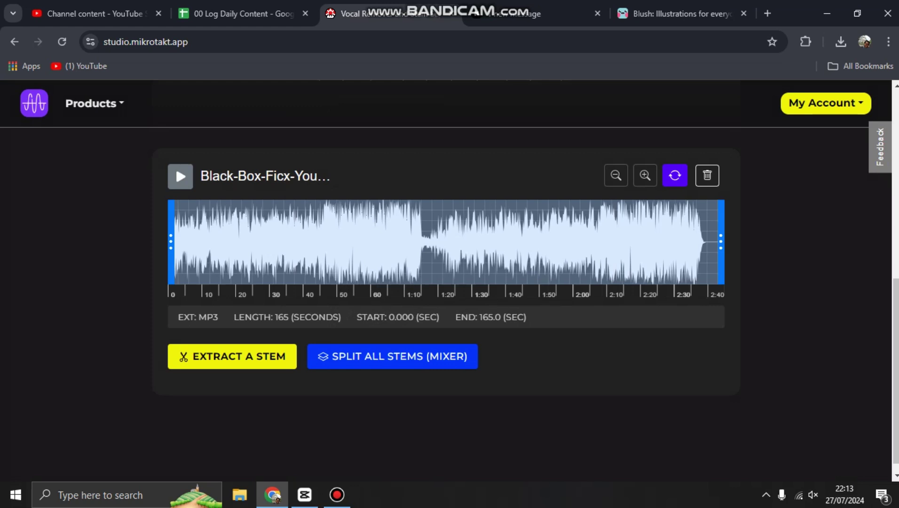
# - Start extracting the Vocals stem from the uploaded song with V2.0 Spectre and MP3 256 kbps output
pyautogui.click(231, 357)
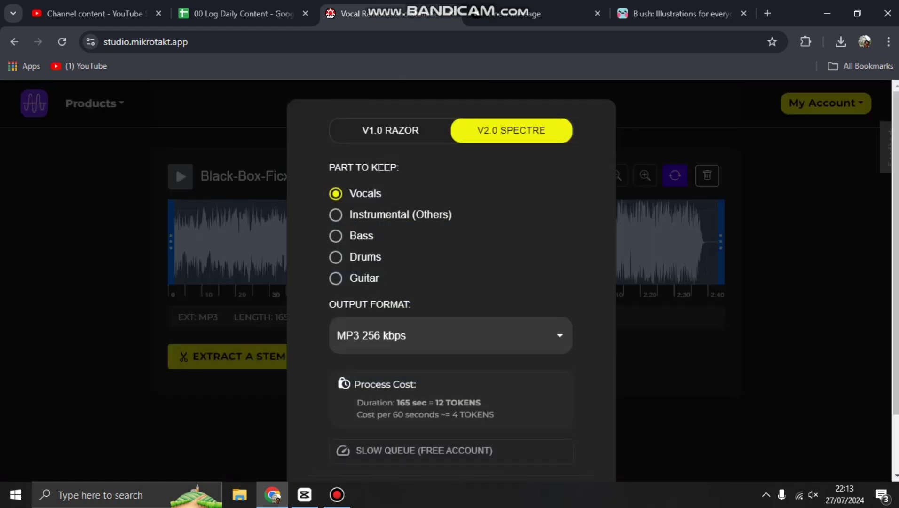
pyautogui.click(390, 131)
pyautogui.click(511, 130)
pyautogui.scroll(-2, 451, 280)
pyautogui.click(450, 266)
pyautogui.click(451, 266)
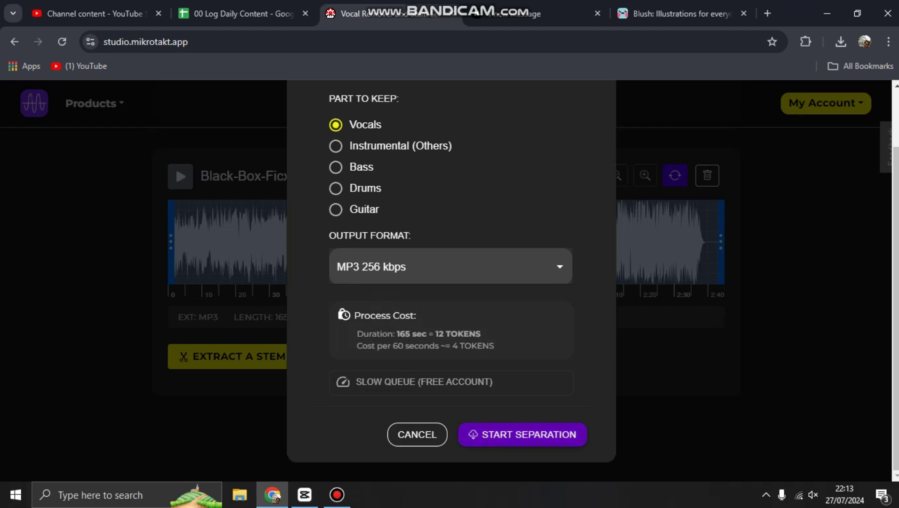
pyautogui.click(522, 434)
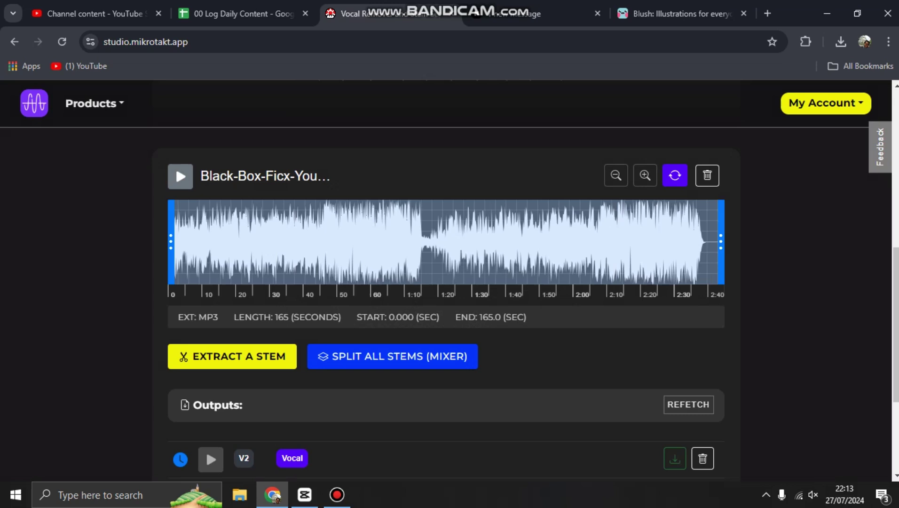
# - Check the vocal entry among the outputs and read the notice about separation processing
pyautogui.scroll(-3, 446, 280)
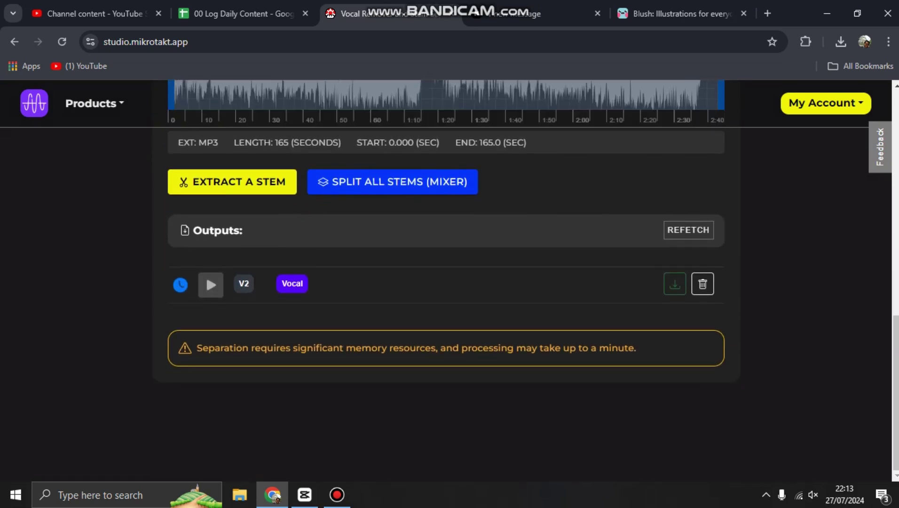
pyautogui.moveTo(292, 347); pyautogui.dragTo(624, 348)
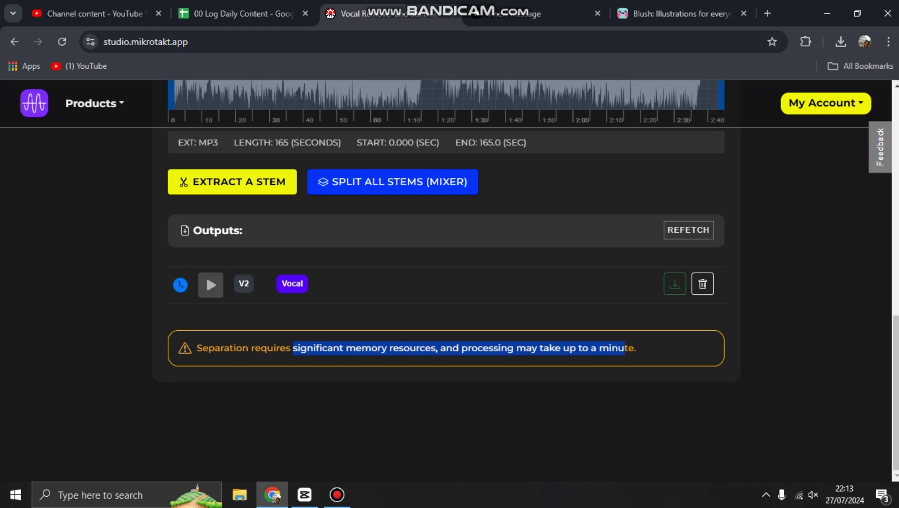
pyautogui.click(625, 347)
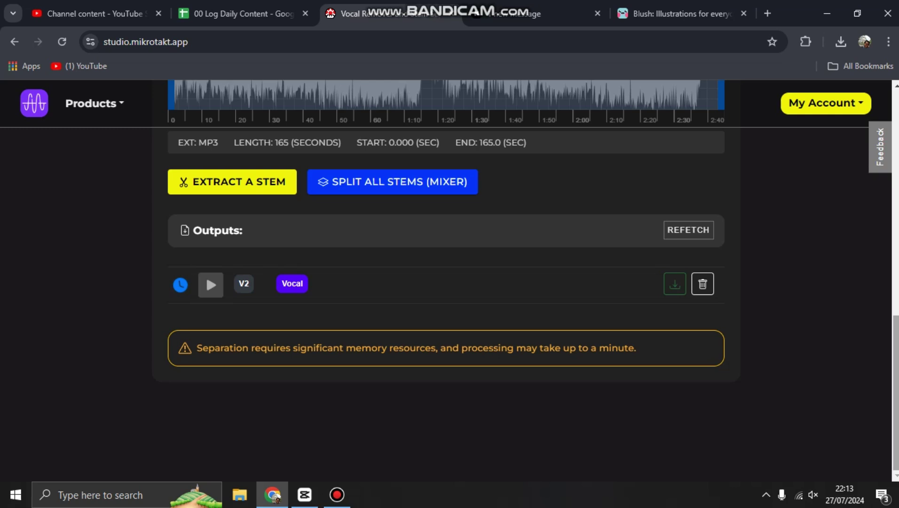
pyautogui.scroll(1, 447, 282)
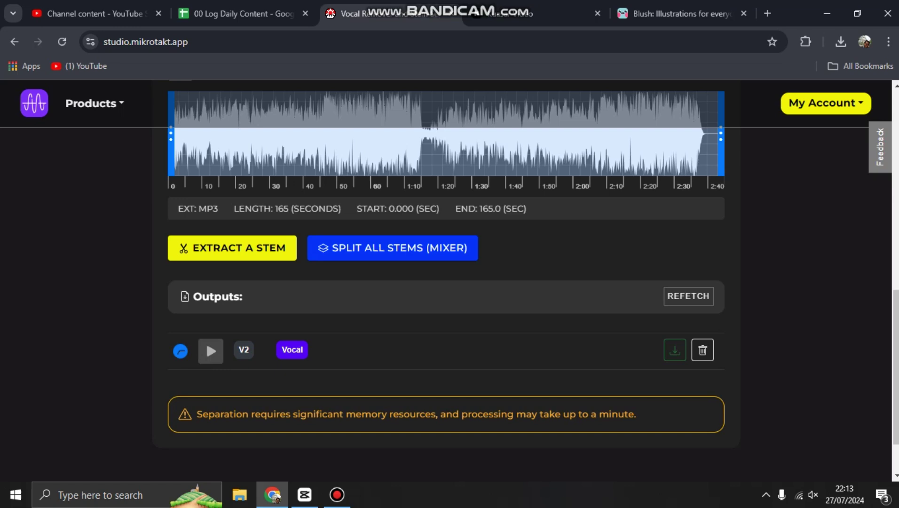
pyautogui.scroll(3, 175, 124)
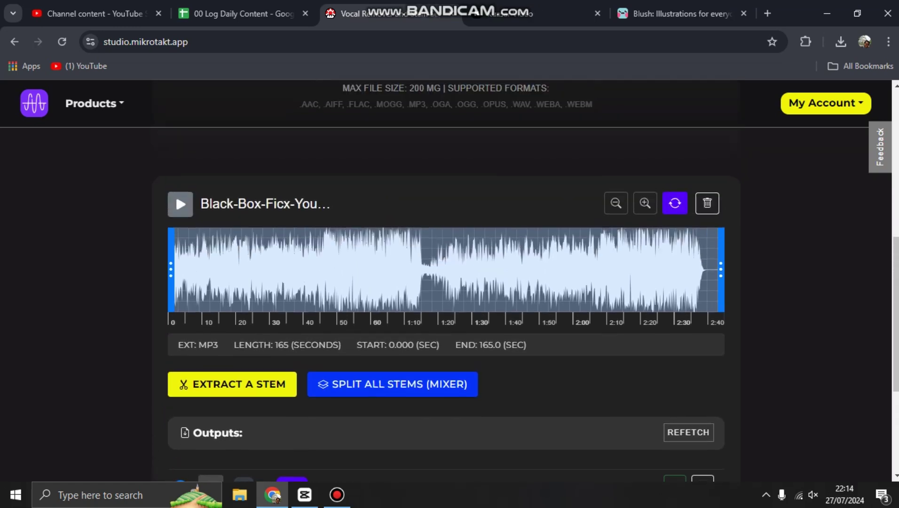
pyautogui.scroll(1, 175, 194)
pyautogui.scroll(-3, 175, 124)
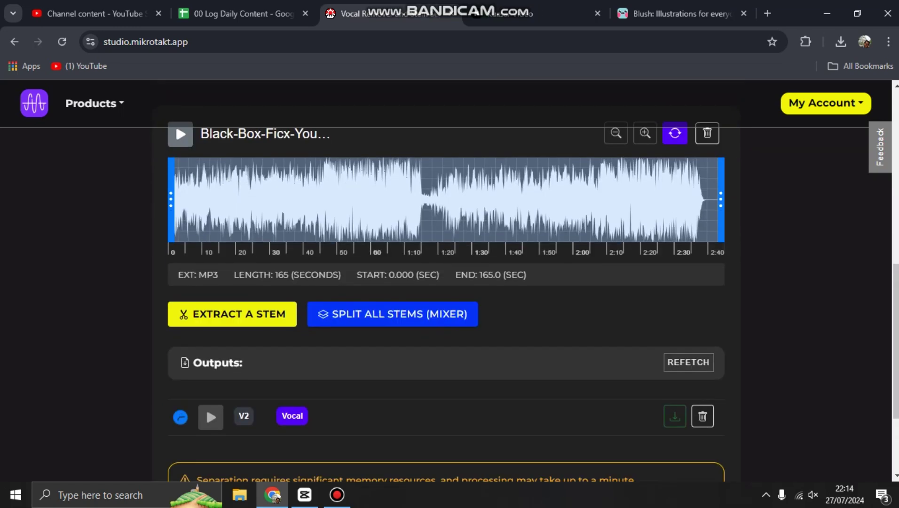
pyautogui.scroll(-3, 175, 123)
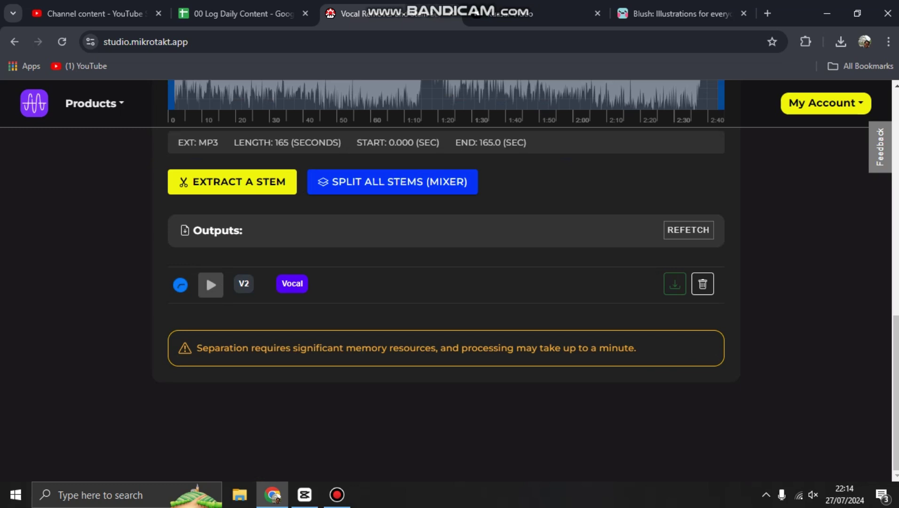
pyautogui.scroll(2, 445, 282)
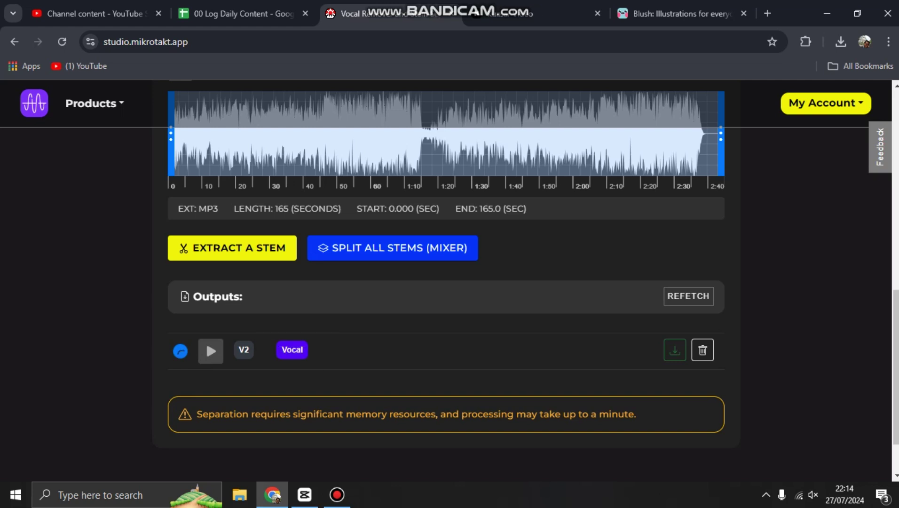
pyautogui.scroll(-2, 446, 282)
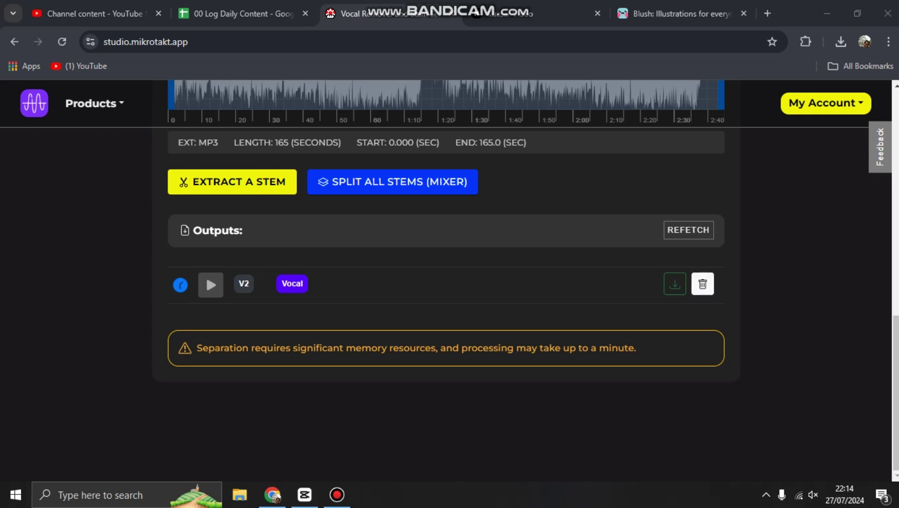
pyautogui.scroll(3, 445, 282)
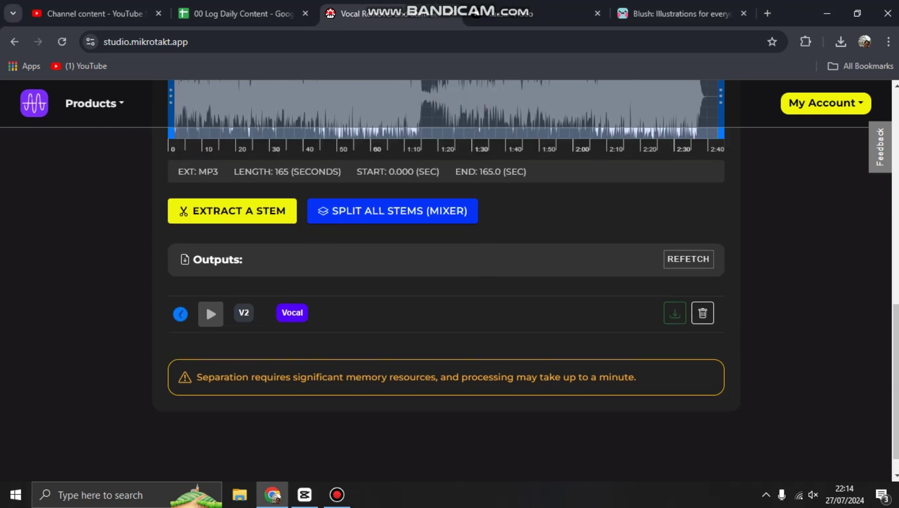